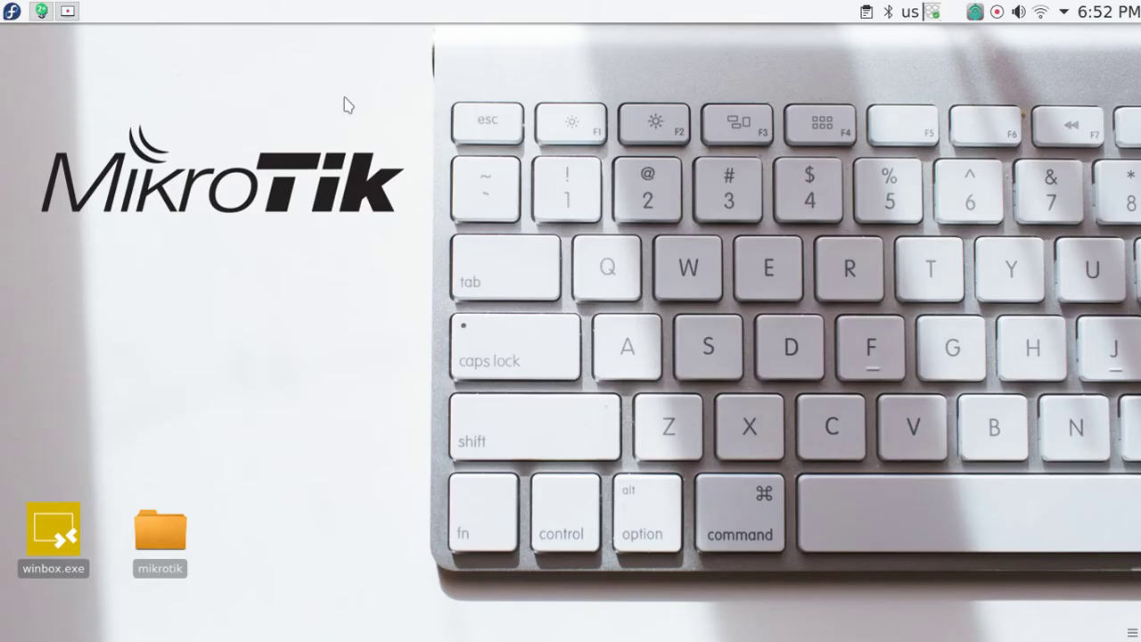
Switch to the WinBox session in the win8 virtual machine and open the IP firewall configuration
click(41, 12)
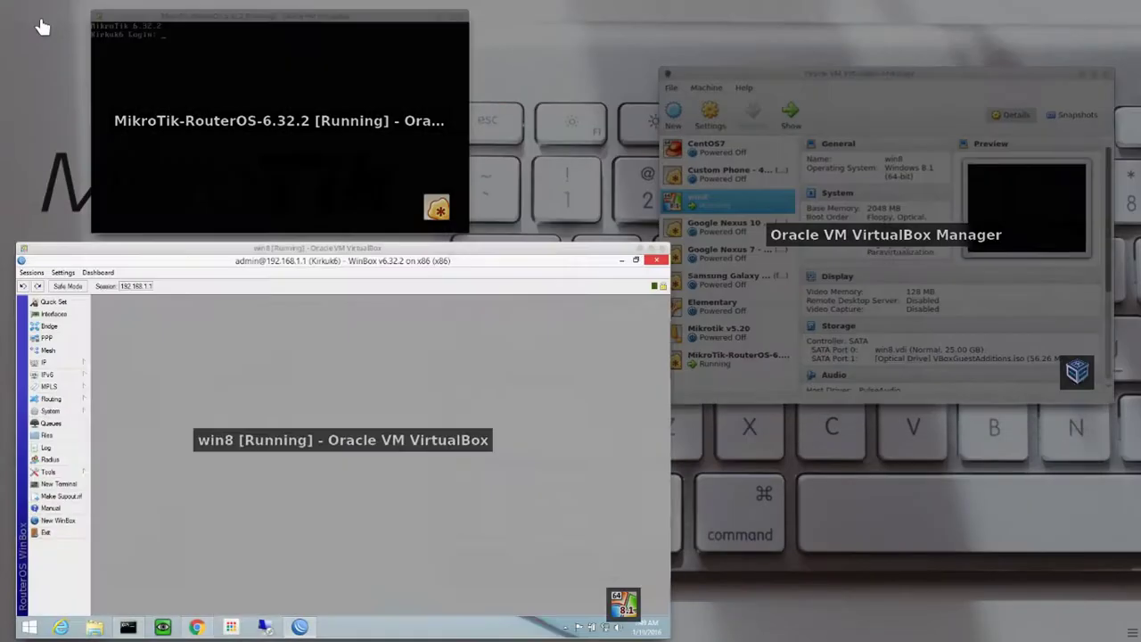
click(262, 401)
click(85, 225)
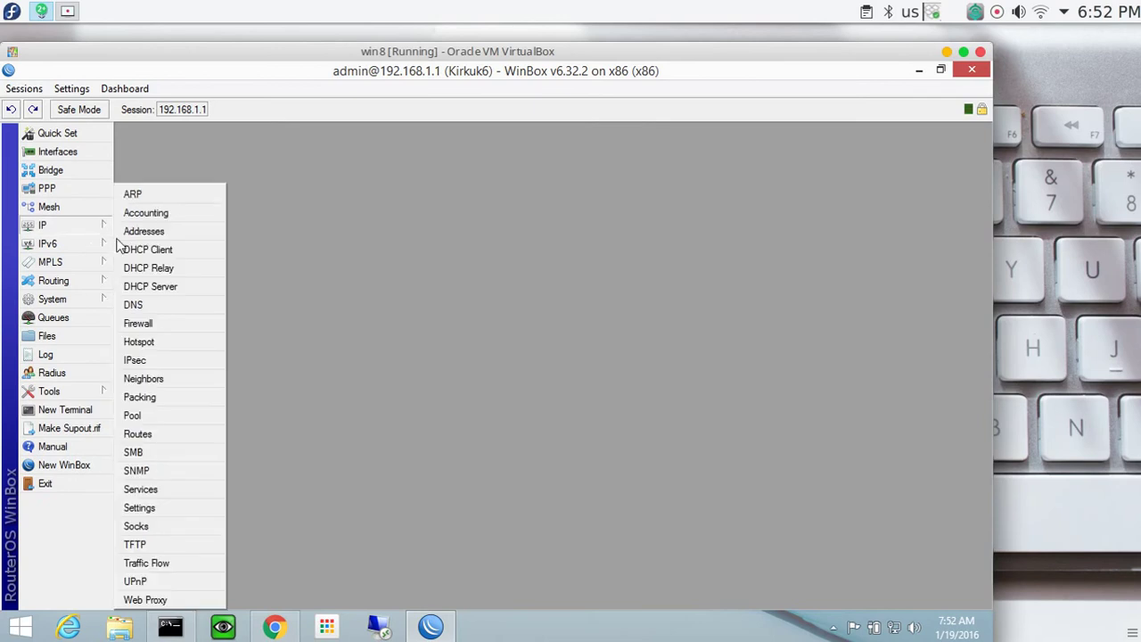
click(153, 323)
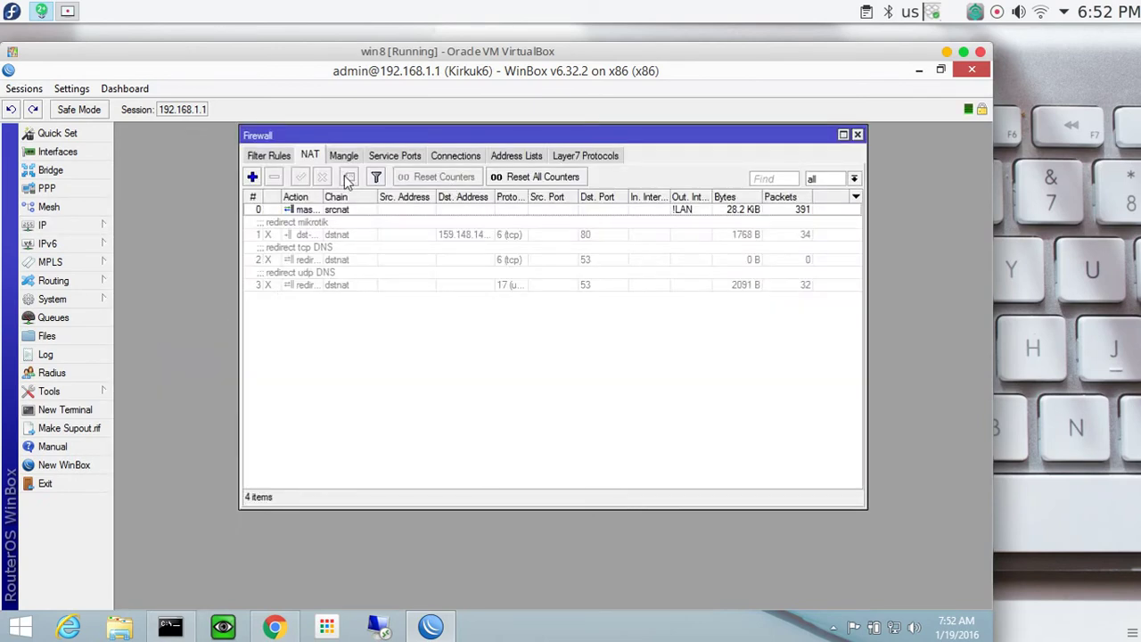
Inspect the general and action settings of the srcnat rule in the NAT list, then close the rule
double_click(339, 209)
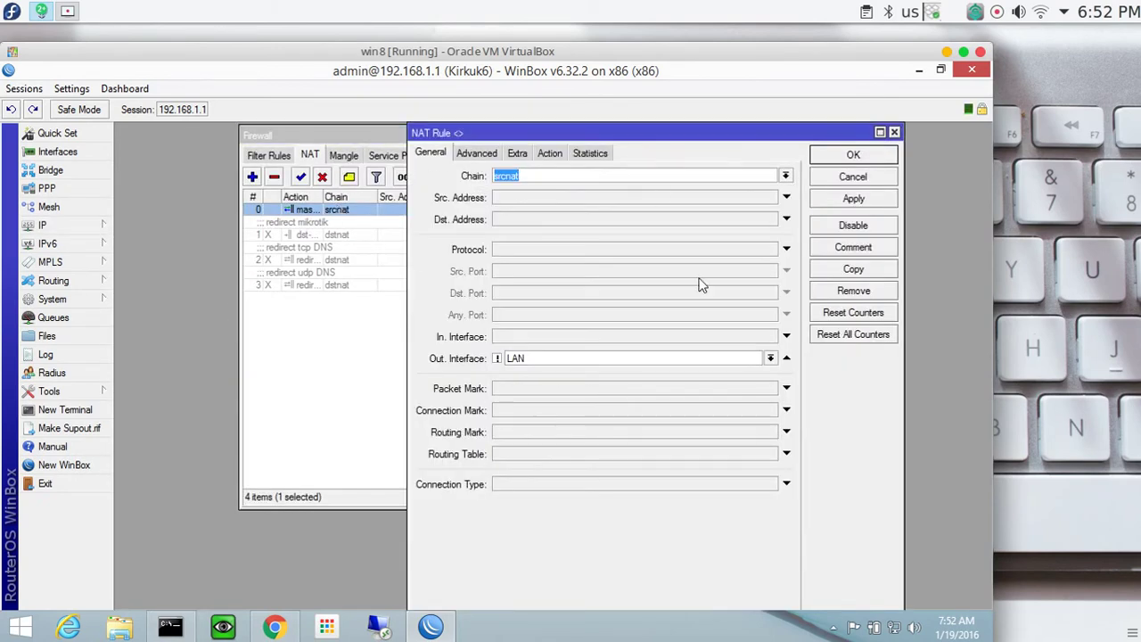
click(549, 153)
click(431, 152)
click(531, 177)
double_click(541, 176)
click(547, 154)
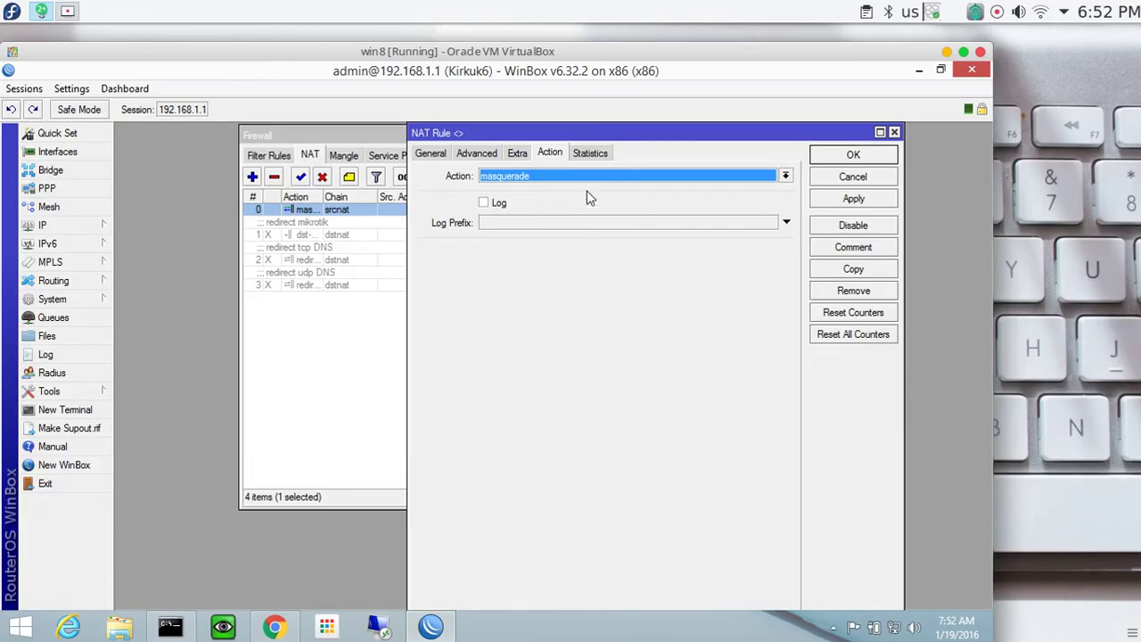
click(435, 153)
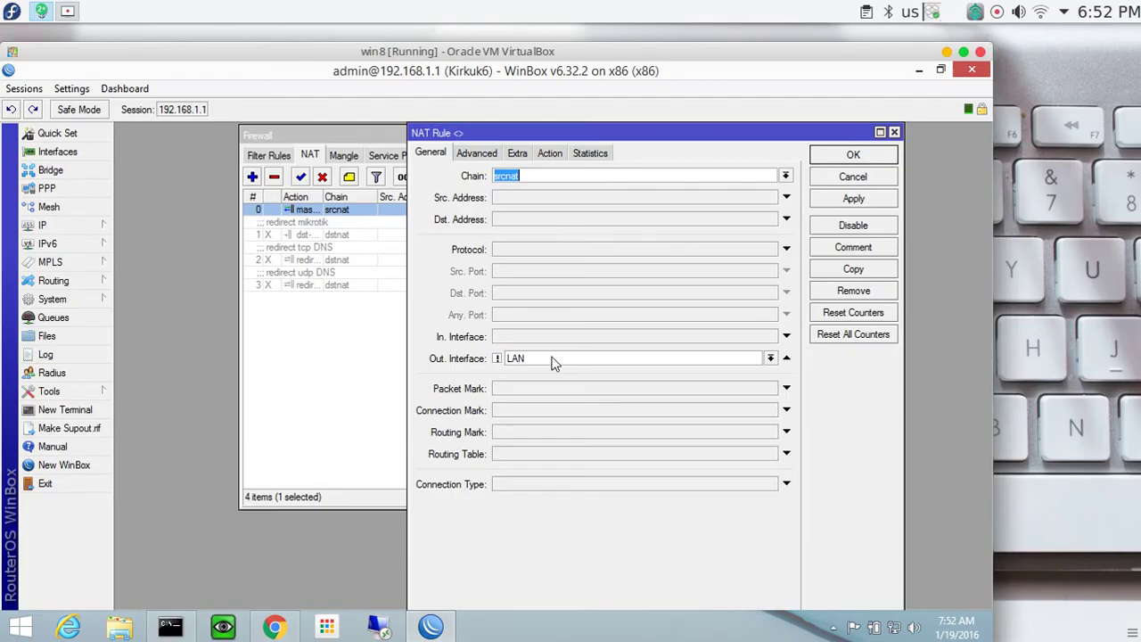
click(556, 154)
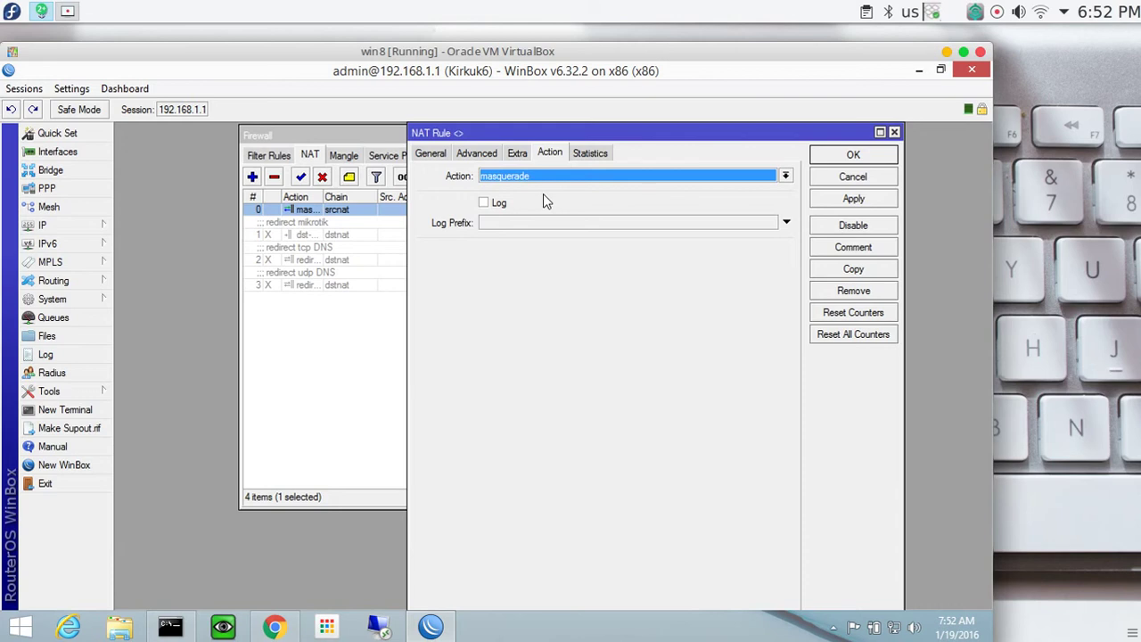
click(894, 132)
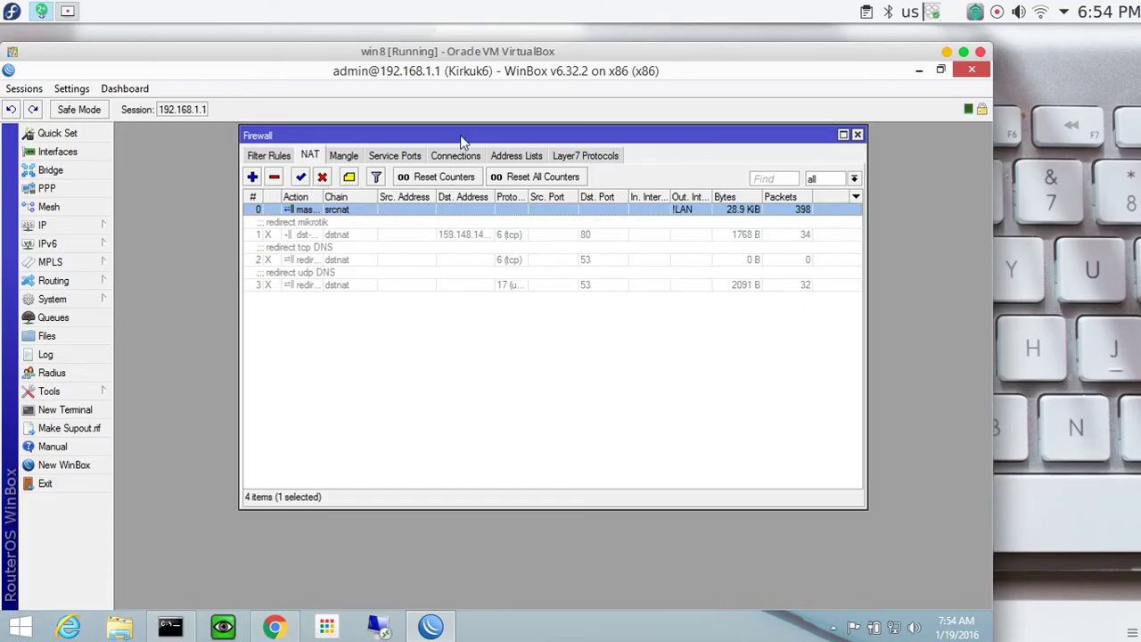
Examine the firewall's service ports, checking the ftp, irc, sip and tftp entries
drag(459, 134, 459, 168)
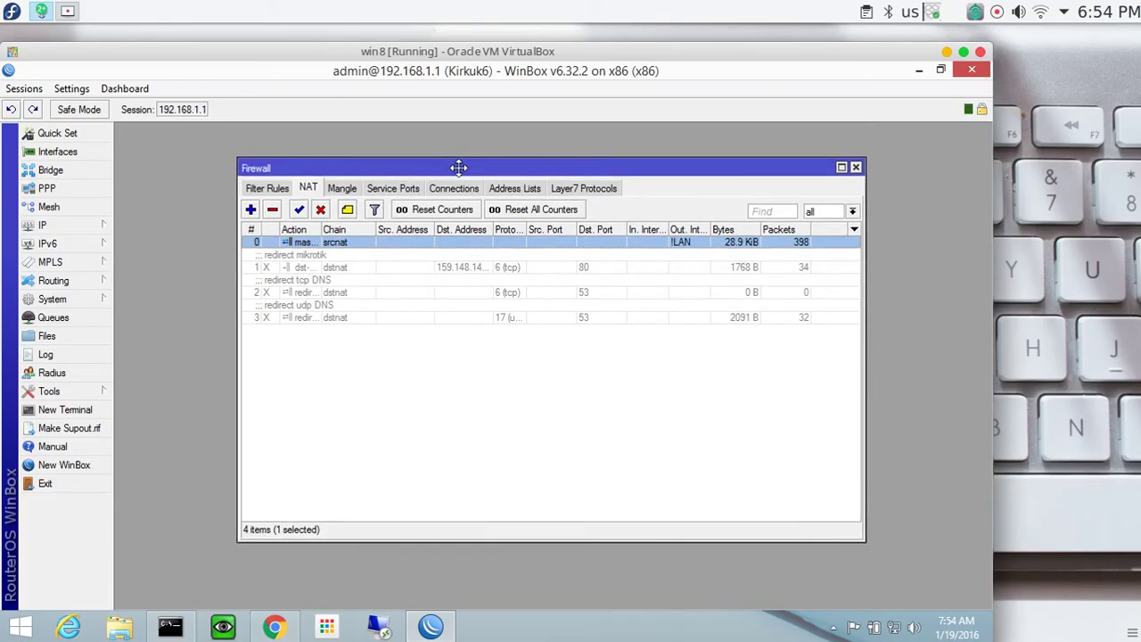
click(399, 195)
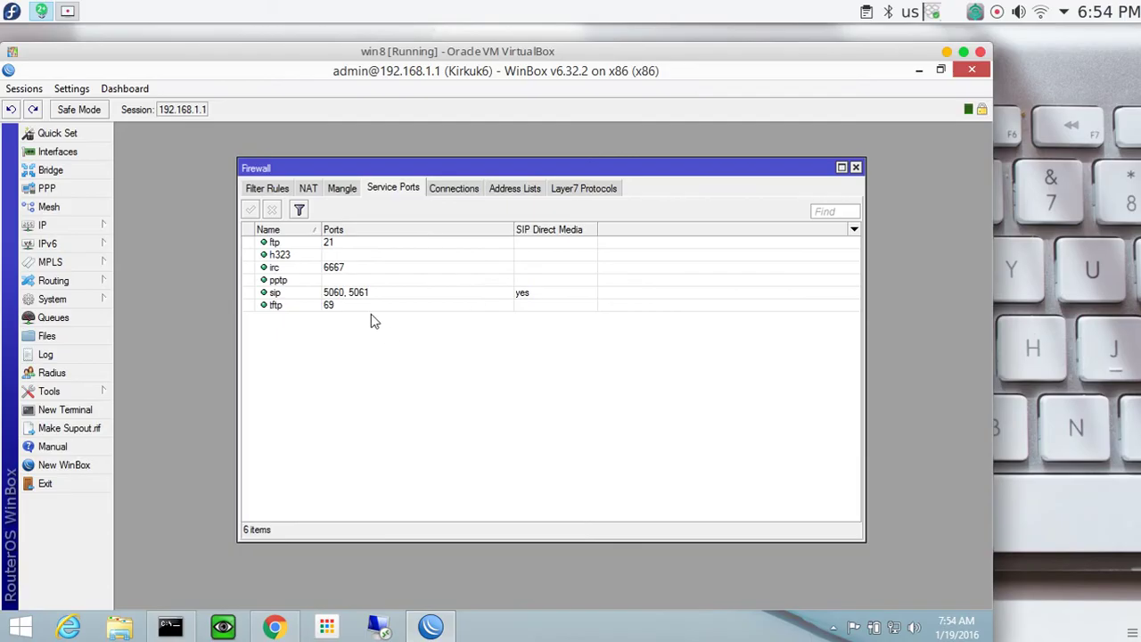
click(276, 244)
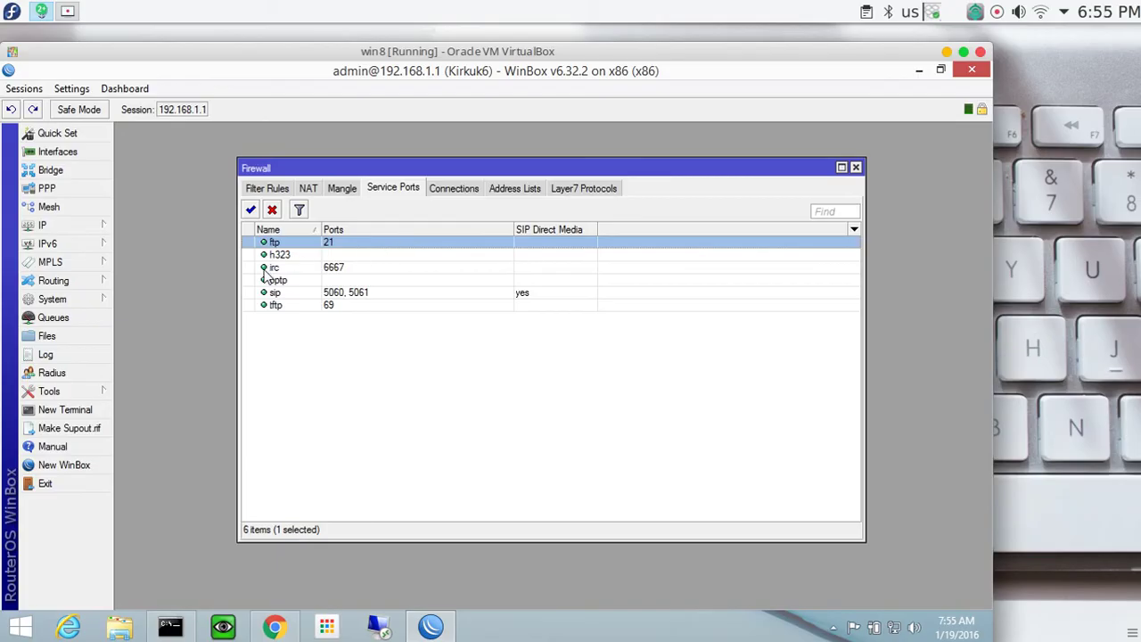
click(356, 271)
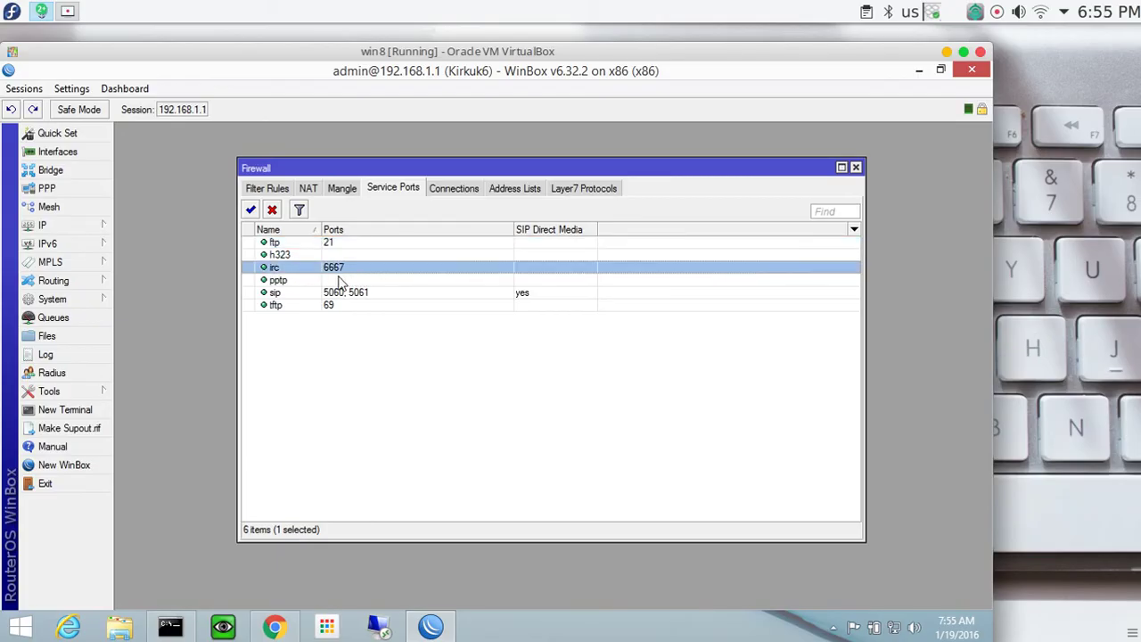
click(273, 294)
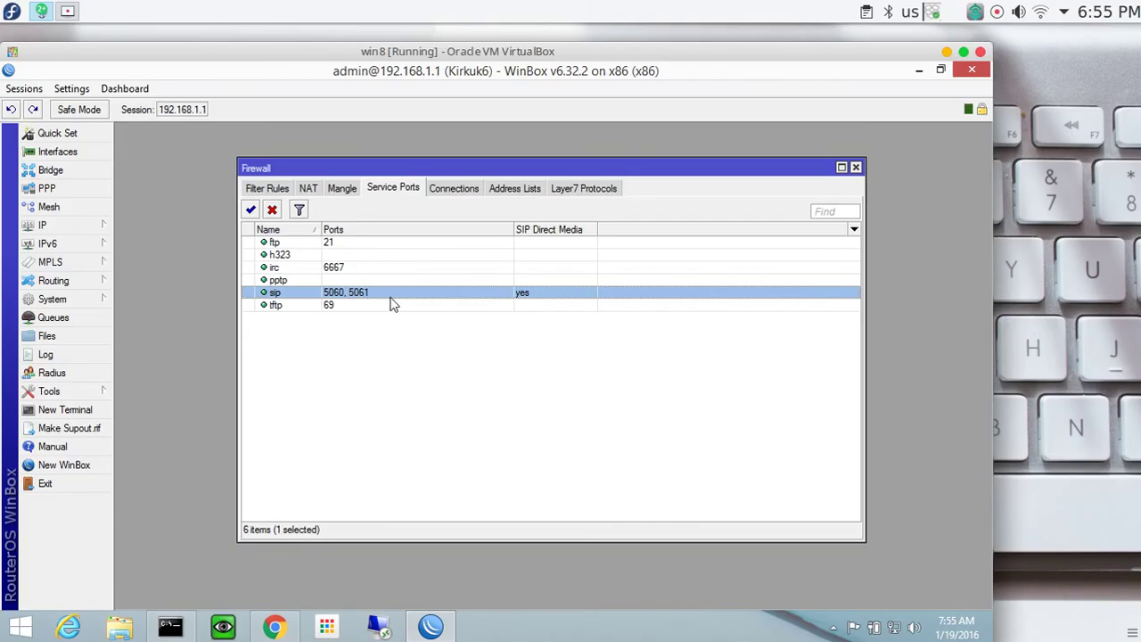
click(303, 308)
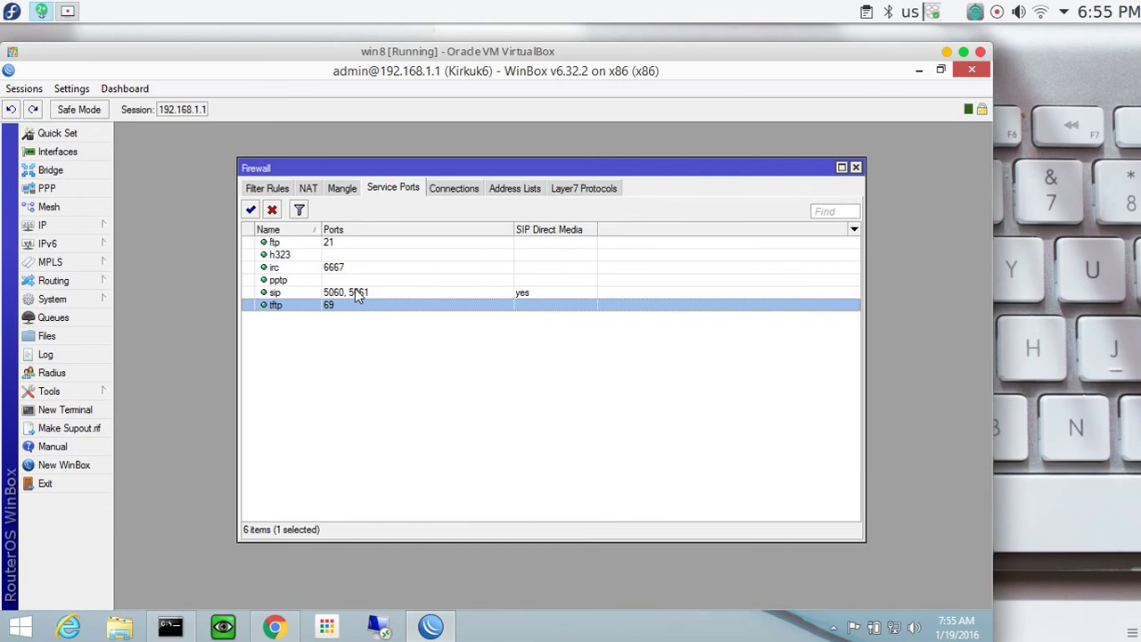
Inspect the "allow established connections" filter rule and its comment, leaving both without changes
click(268, 189)
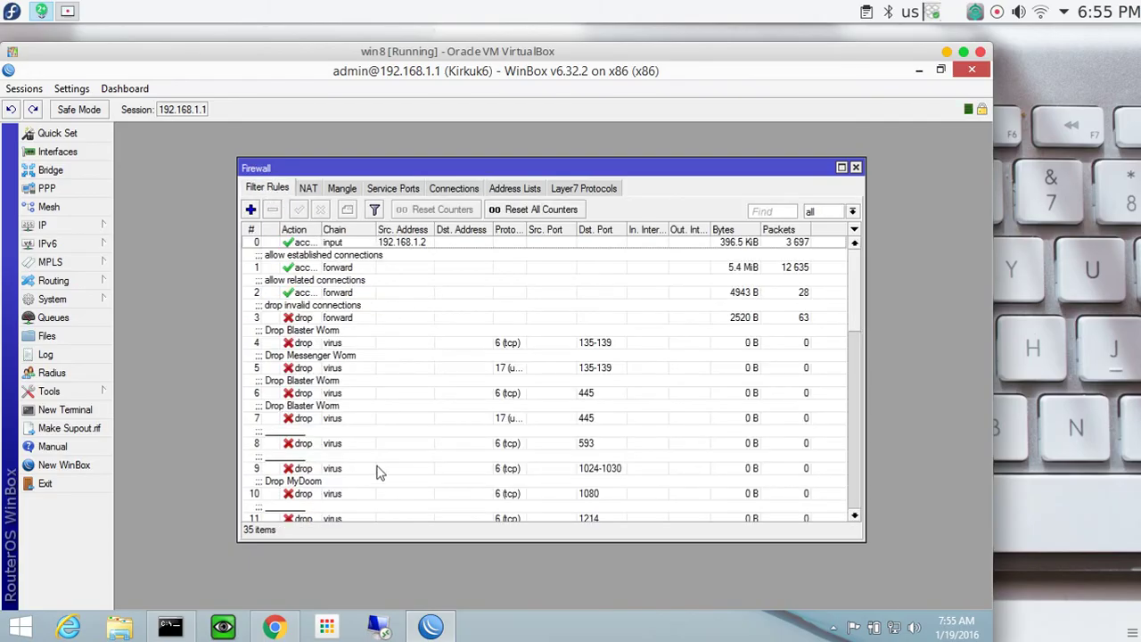
click(340, 266)
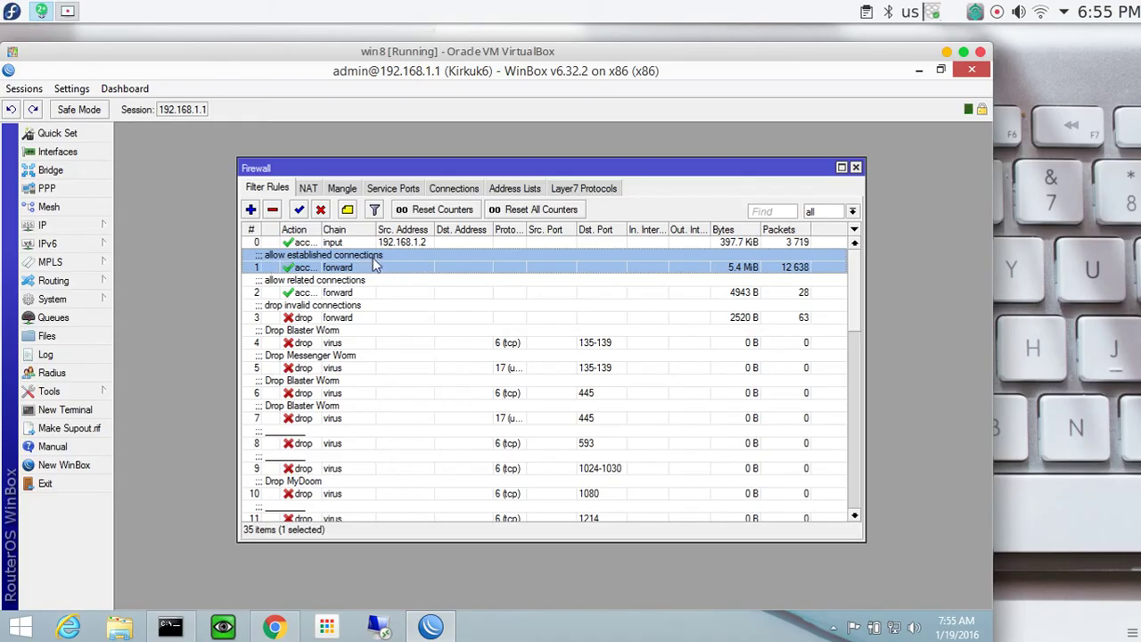
double_click(374, 265)
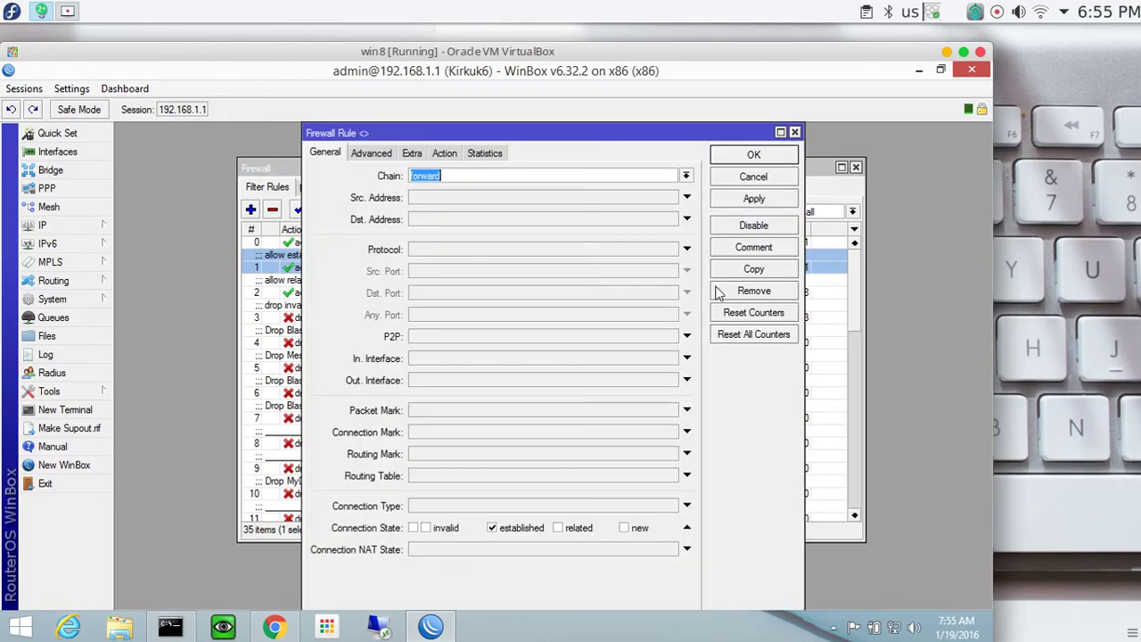
click(754, 249)
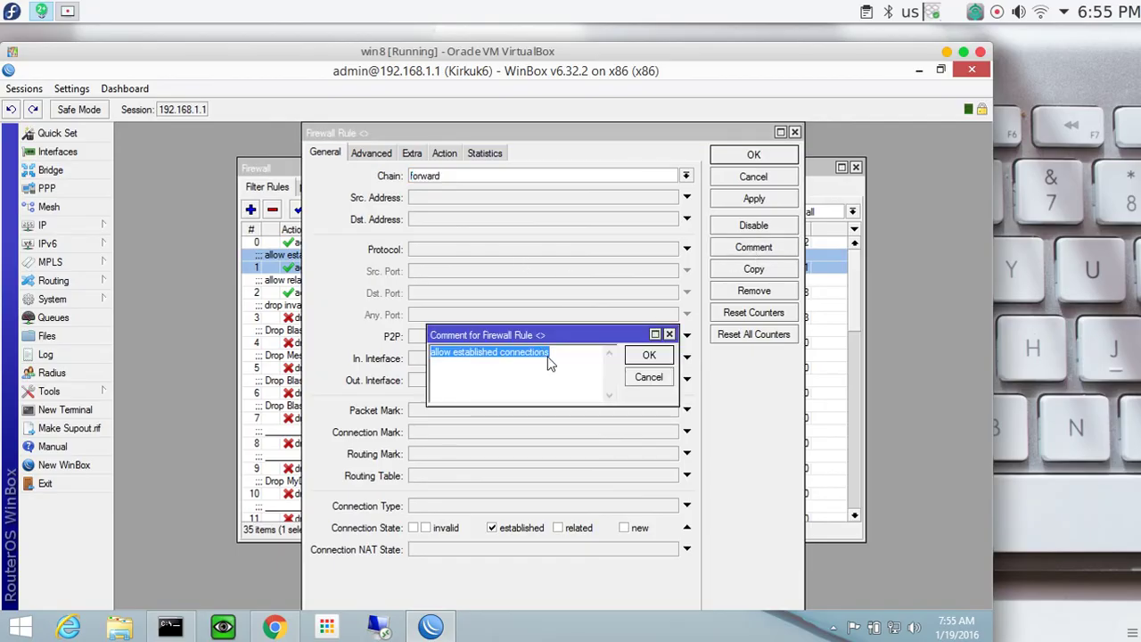
click(649, 377)
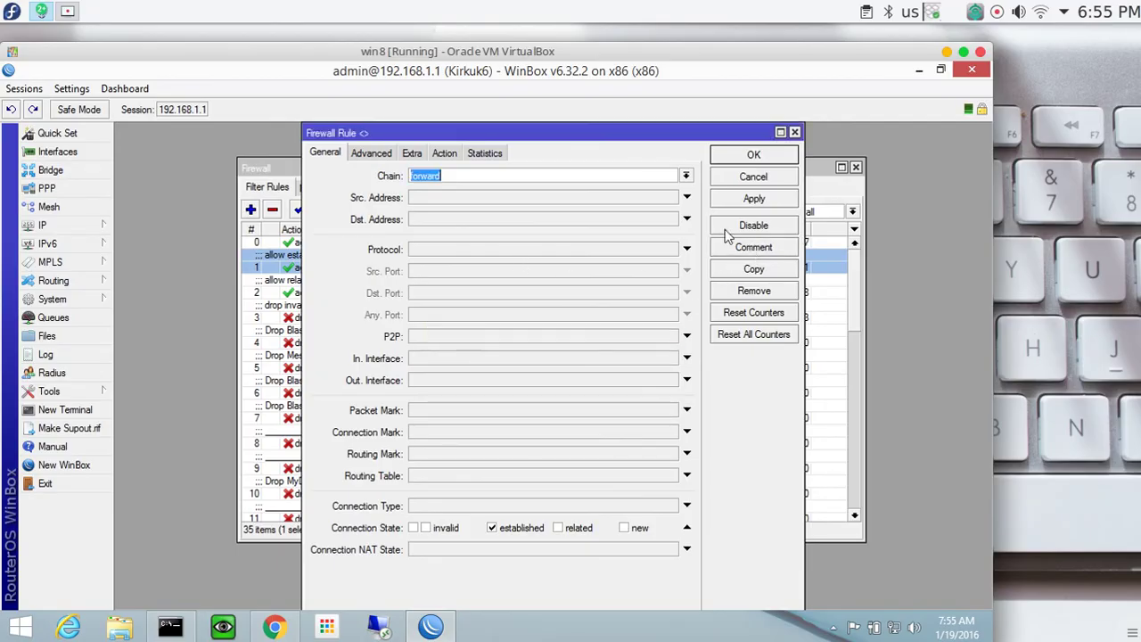
click(795, 132)
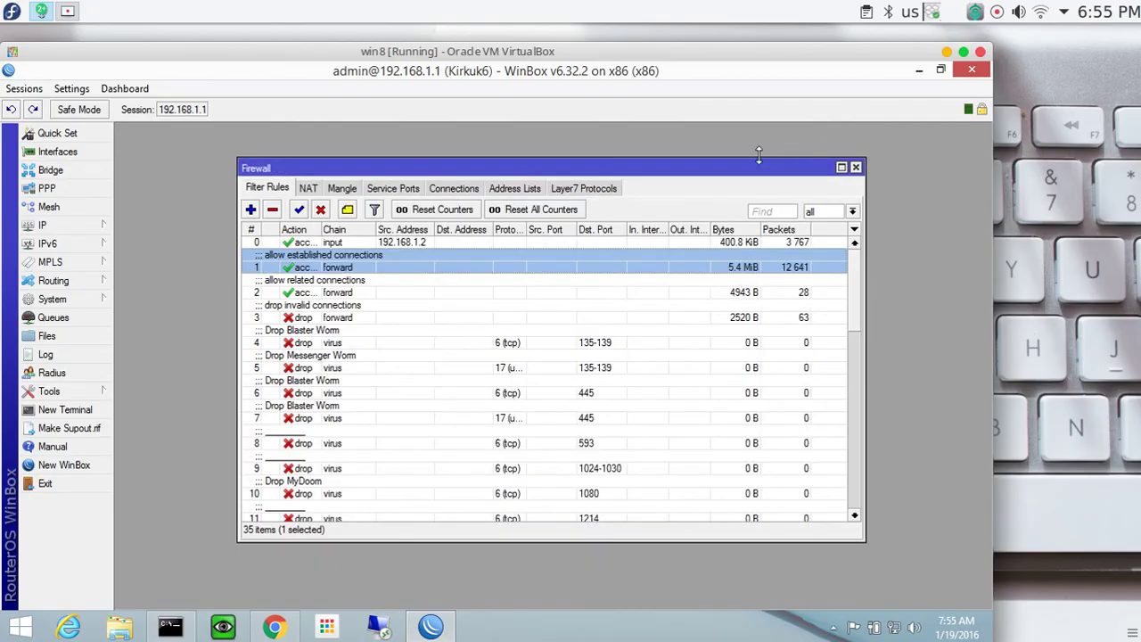
View the filter rules limited to forward, output, static and virus, return to all, and select the first Drop Blaster Worm rule
click(839, 211)
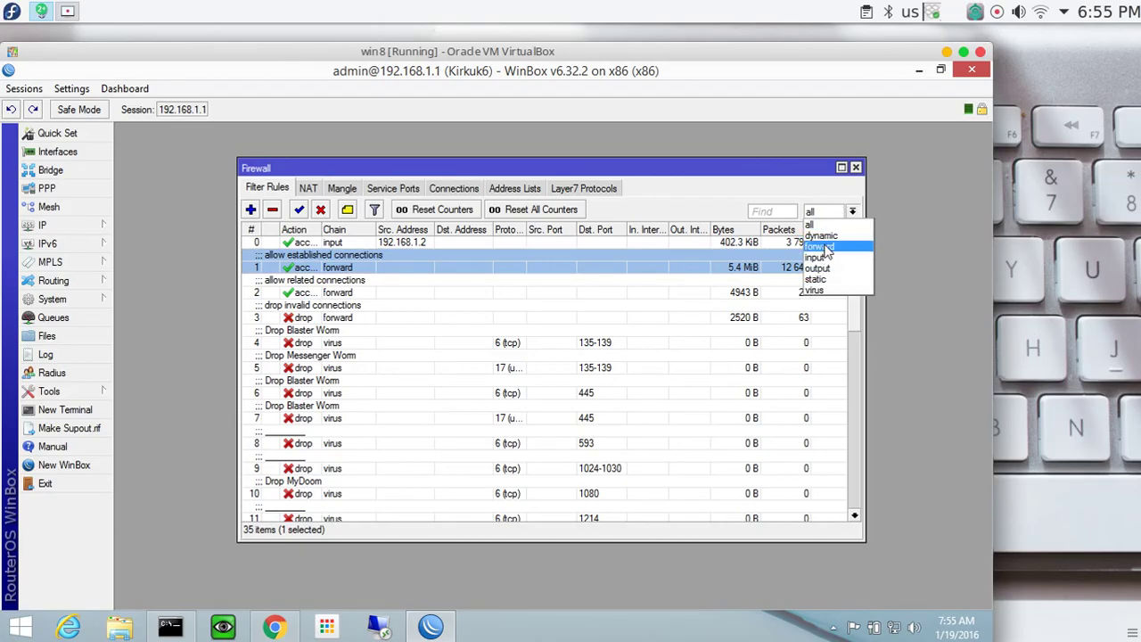
click(822, 247)
click(829, 211)
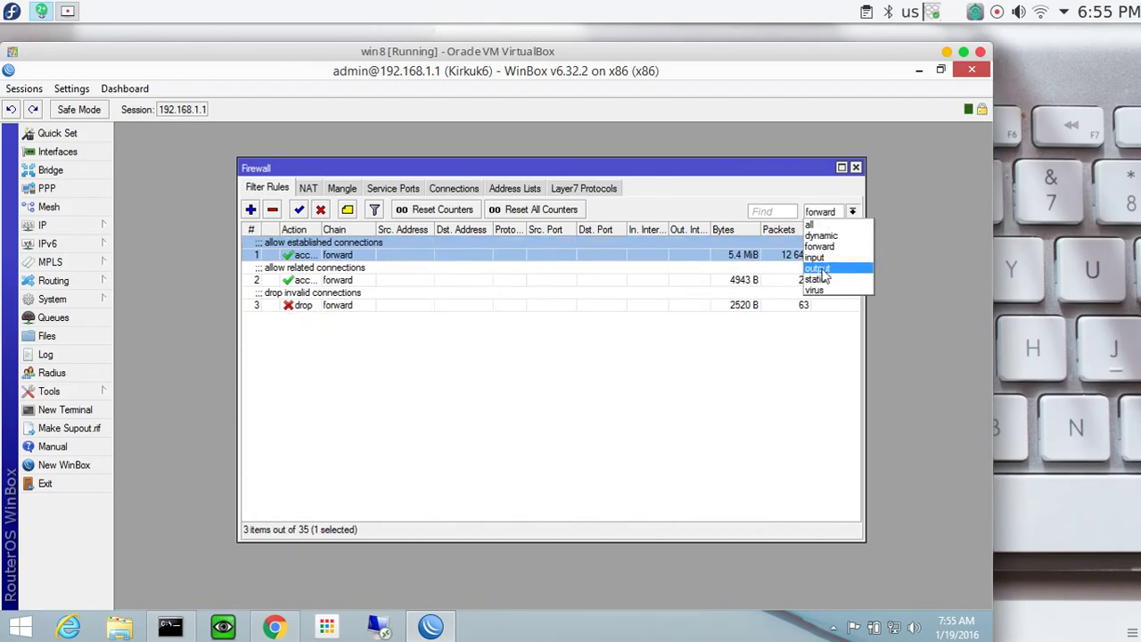
click(820, 268)
click(840, 214)
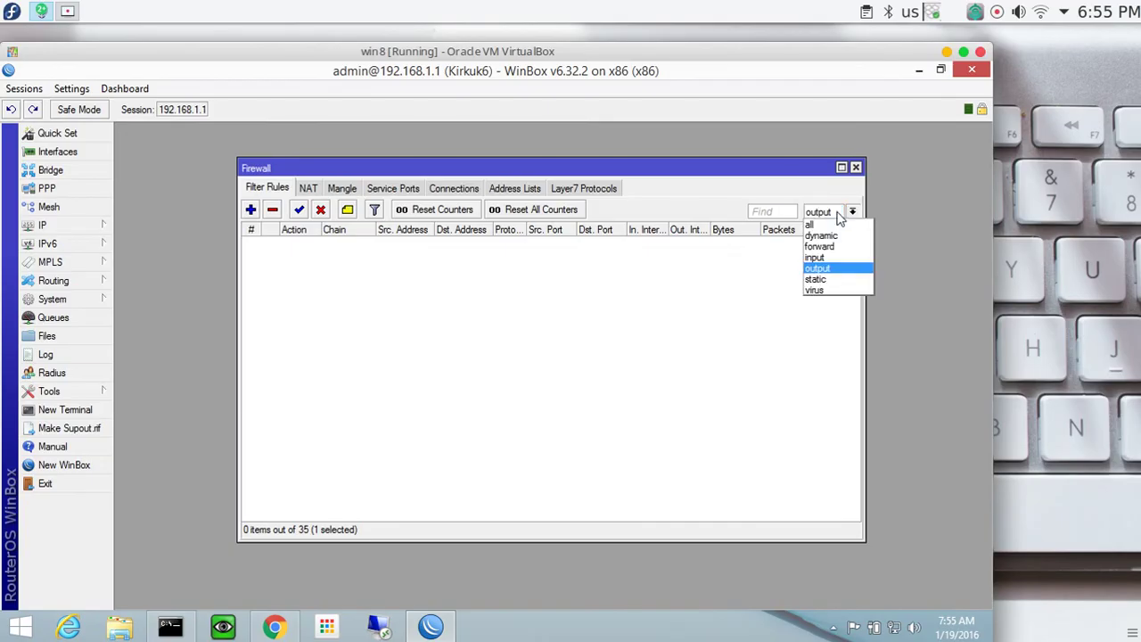
click(823, 279)
click(830, 214)
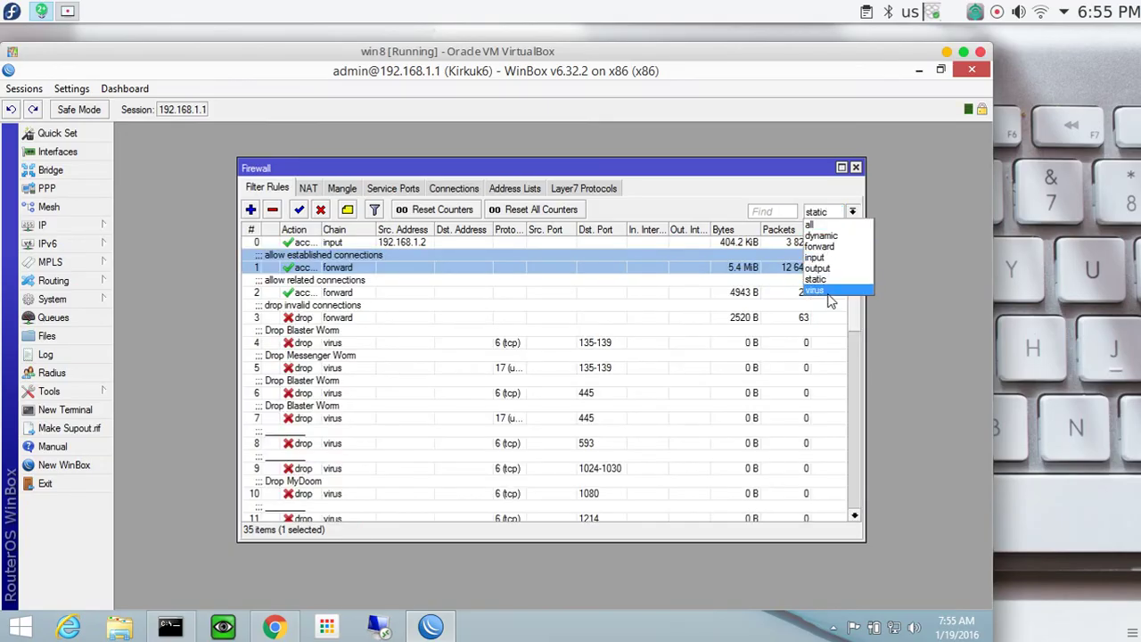
click(830, 302)
click(834, 214)
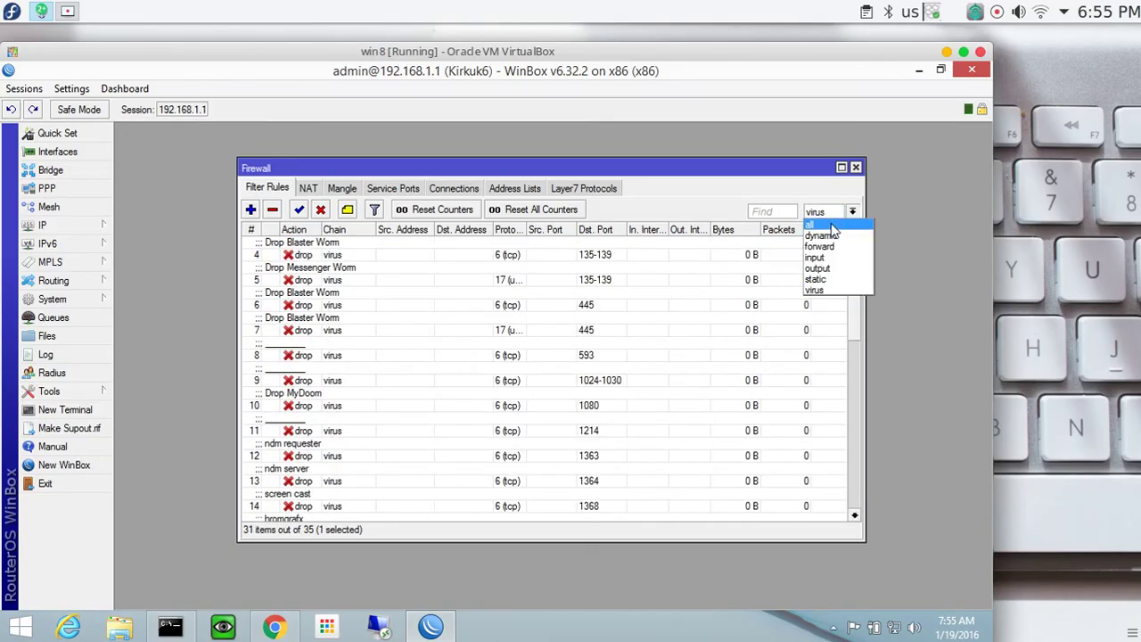
click(829, 225)
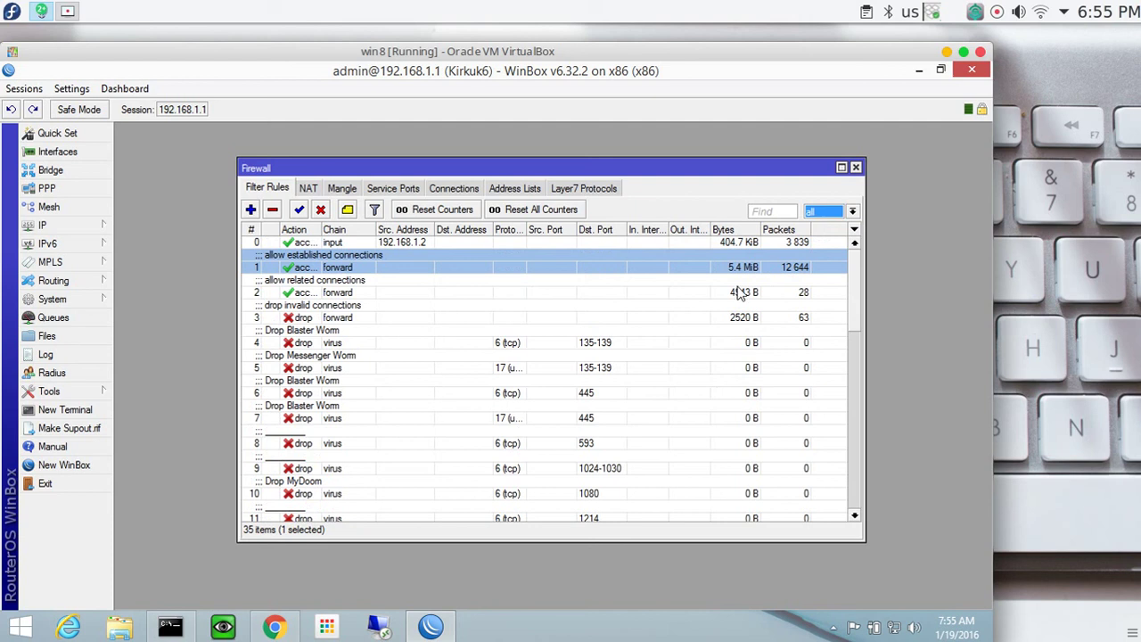
click(699, 345)
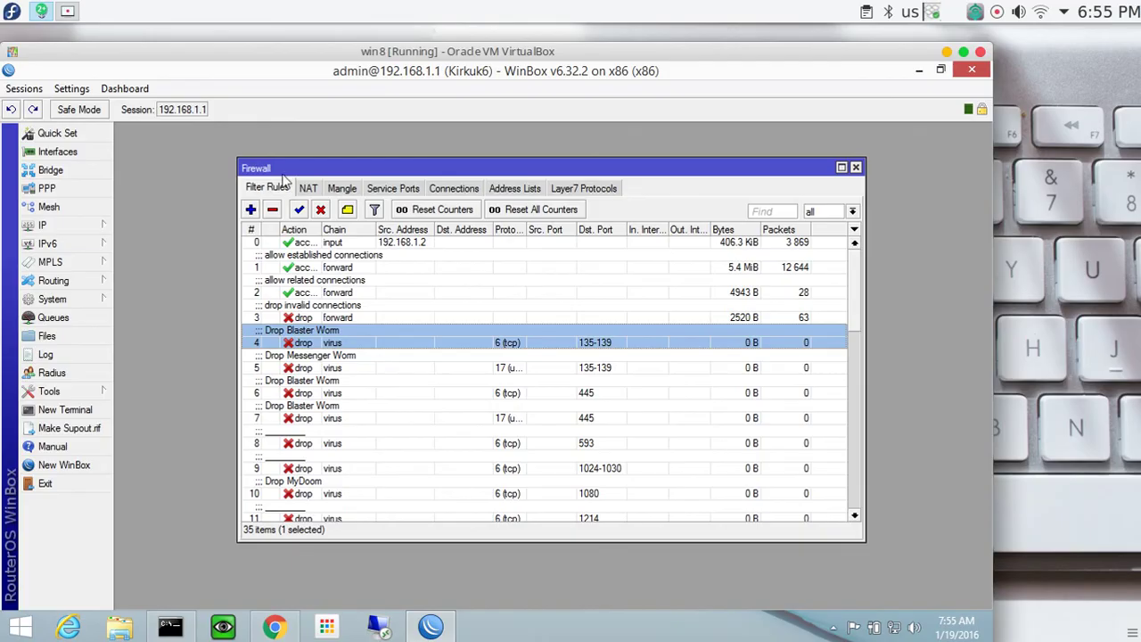
Review the firewall's NAT rules and its list of tracked connections
click(306, 188)
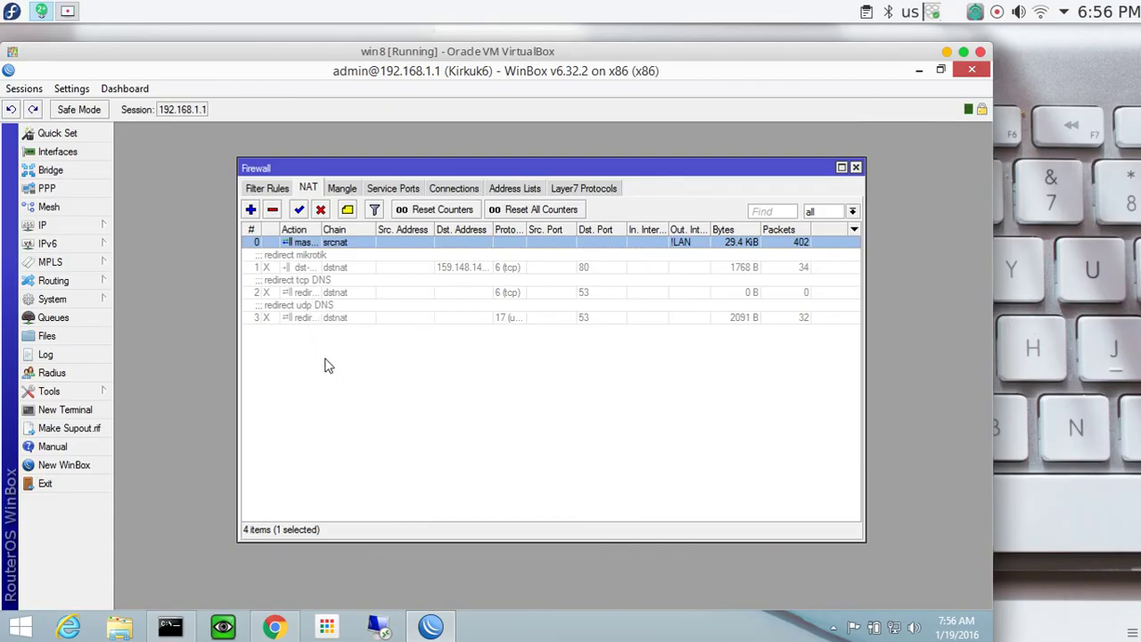
click(70, 12)
click(70, 11)
click(441, 192)
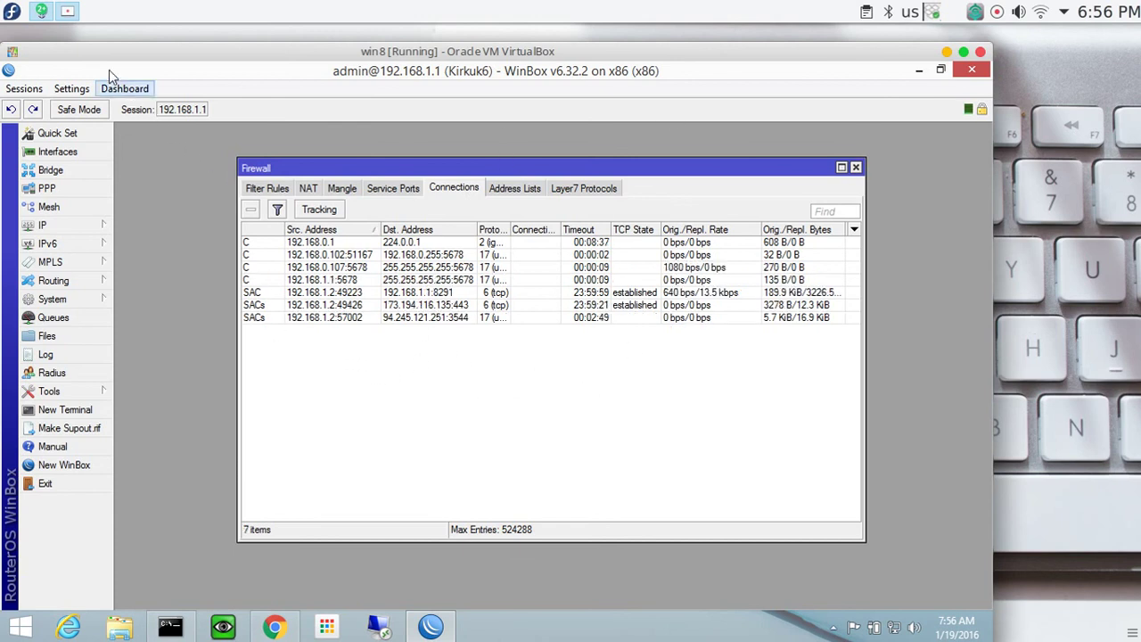
click(67, 10)
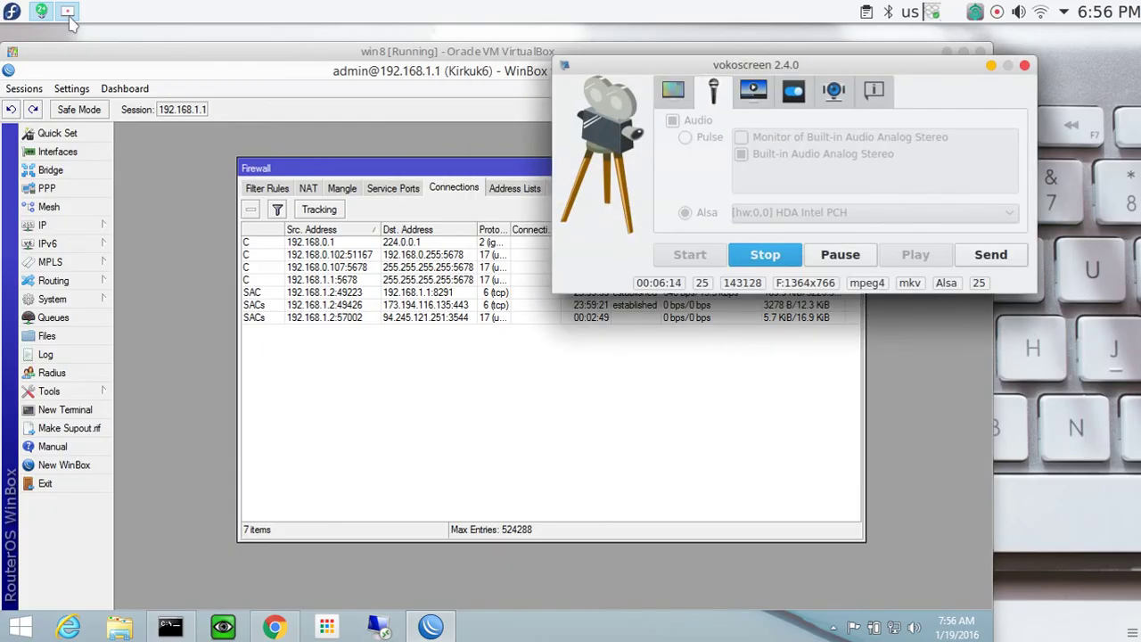